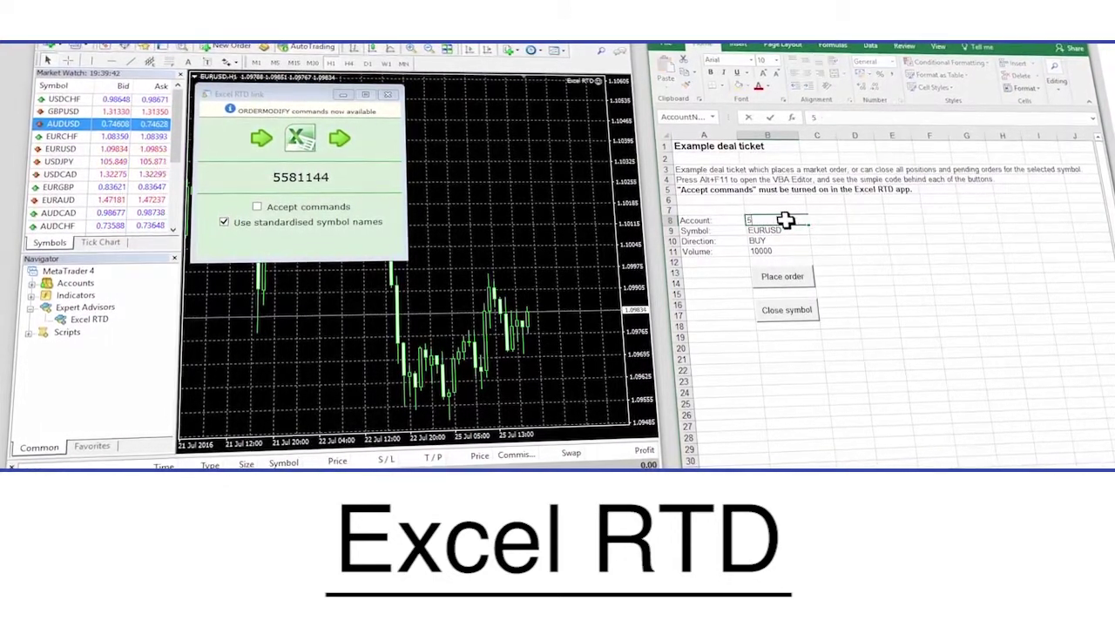
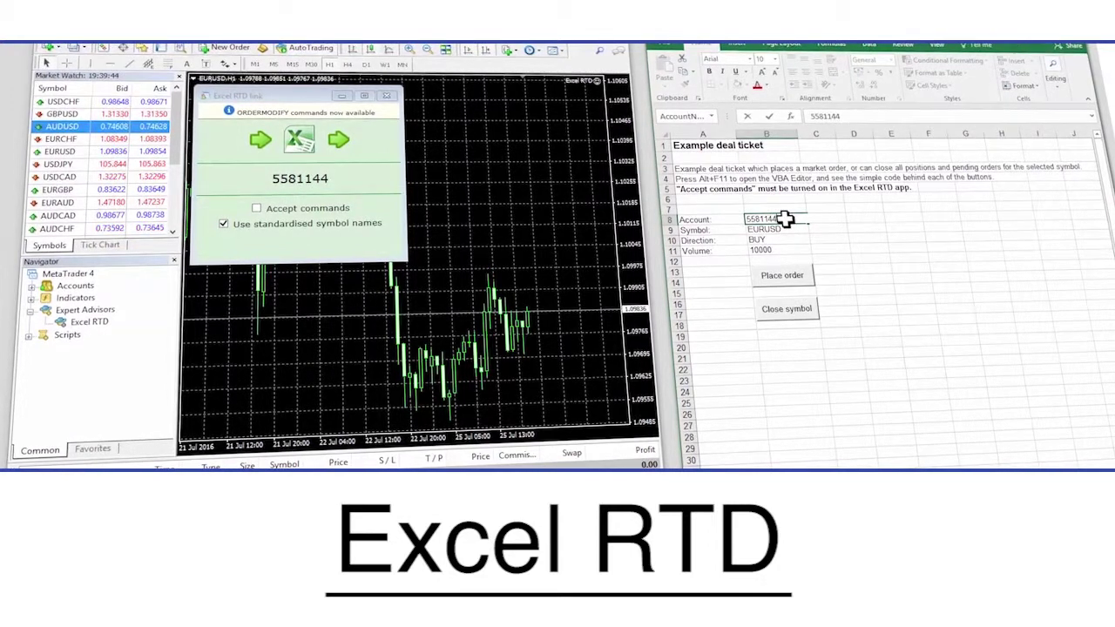
# - Enter the trading account number in the deal ticket's Account cell
pyautogui.press('Return')
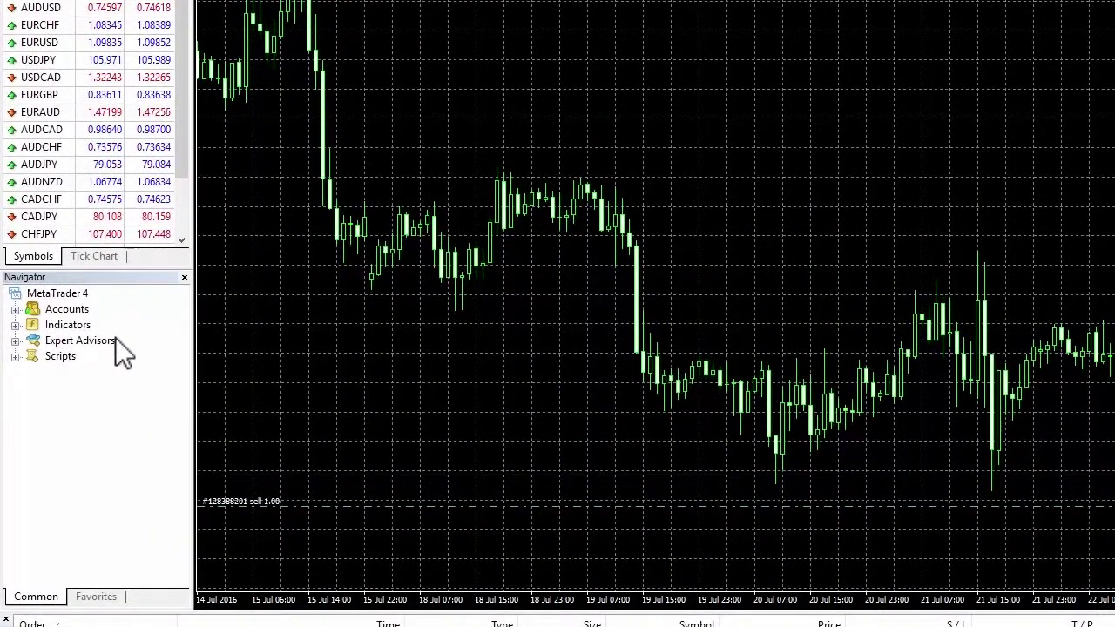
# - Attach the Excel RTD expert advisor to the price chart, review its Common permissions, and start it
pyautogui.doubleClick(115, 339)
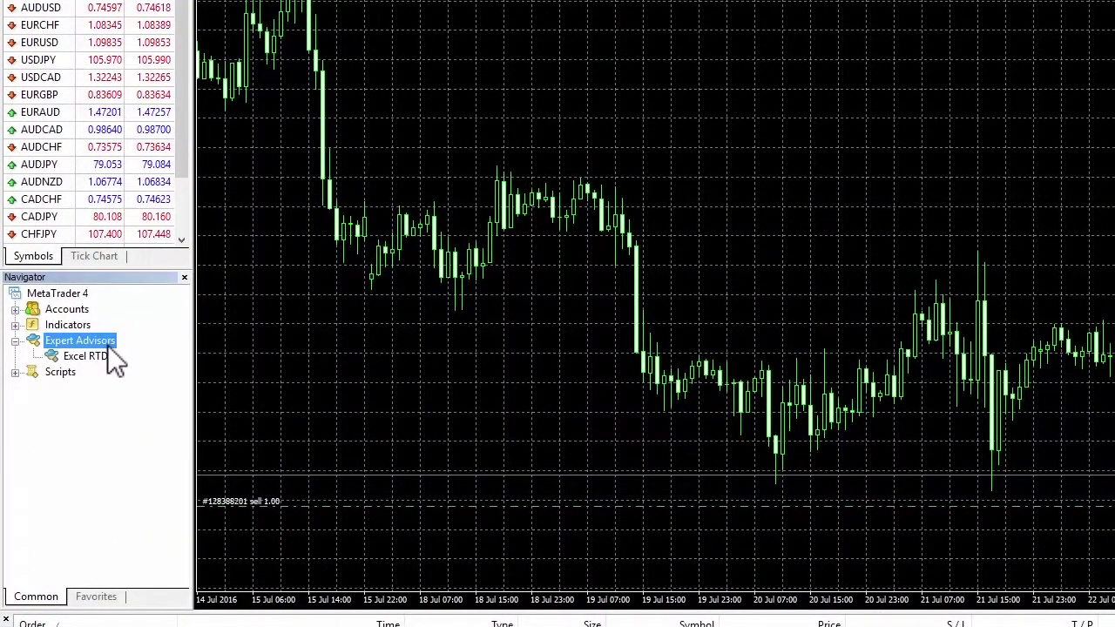
pyautogui.click(82, 356)
pyautogui.moveTo(106, 353); pyautogui.dragTo(400, 373)
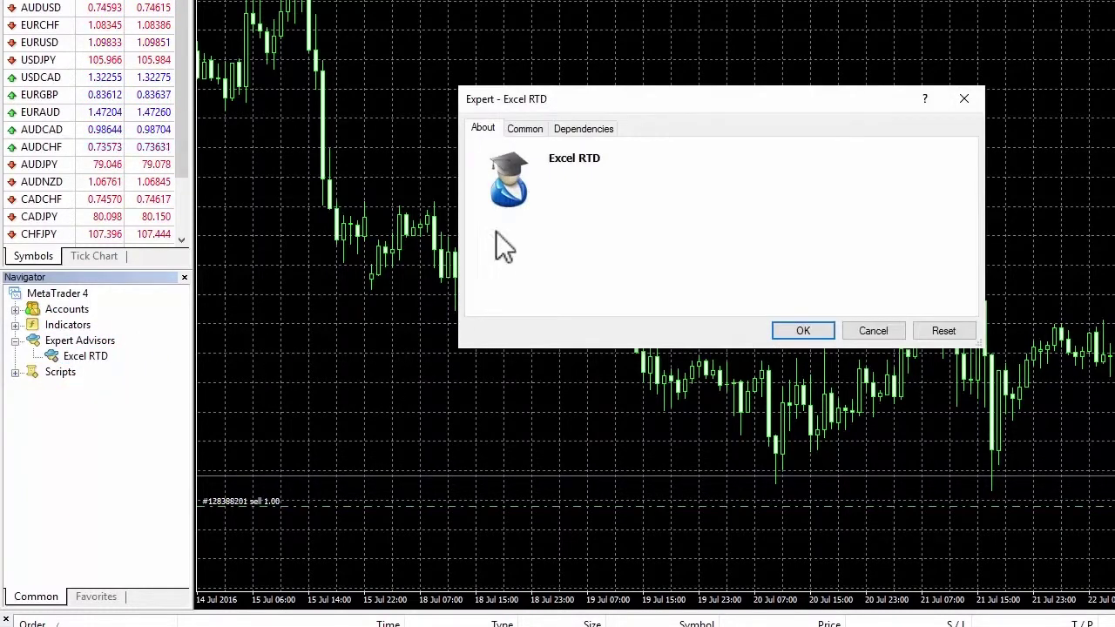
pyautogui.click(524, 129)
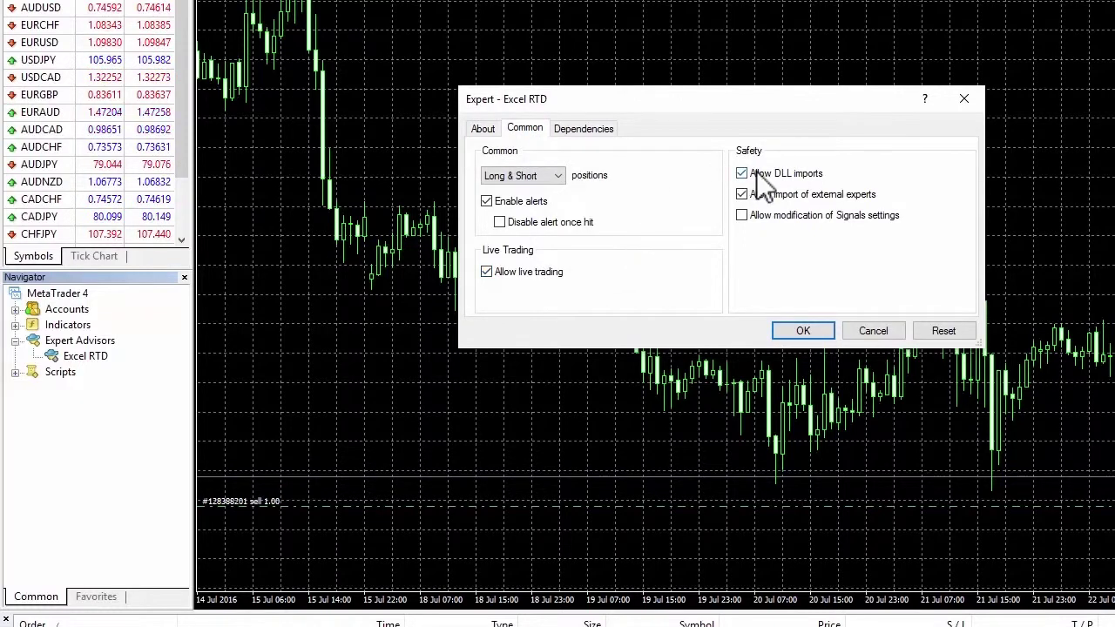
pyautogui.click(803, 331)
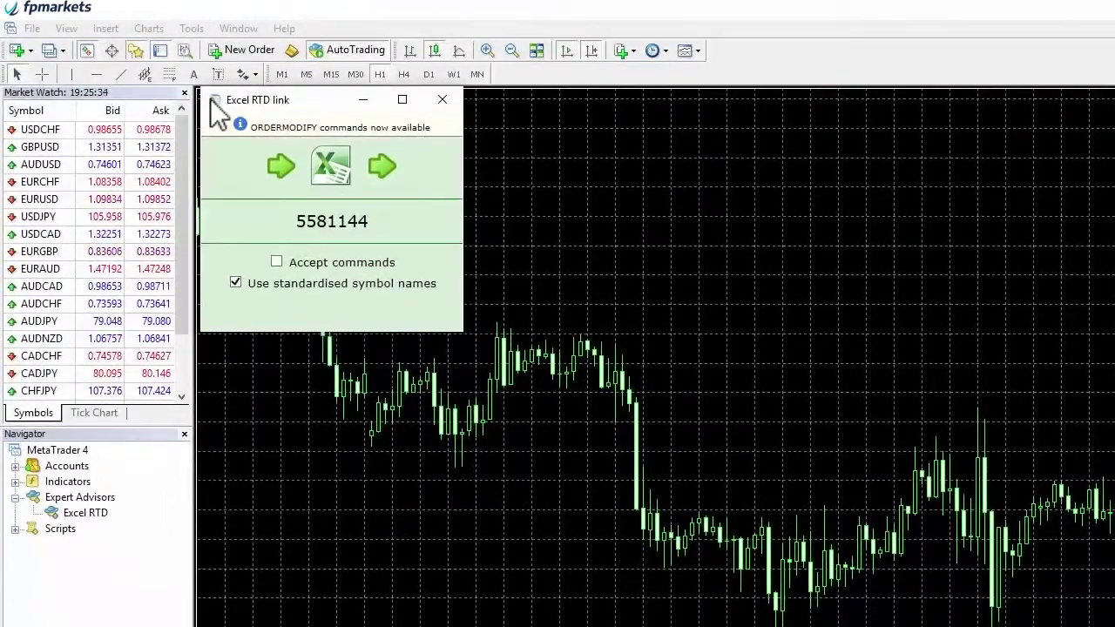
# - Open the Excel RTD link window's system menu to pin it on top
pyautogui.click(213, 100)
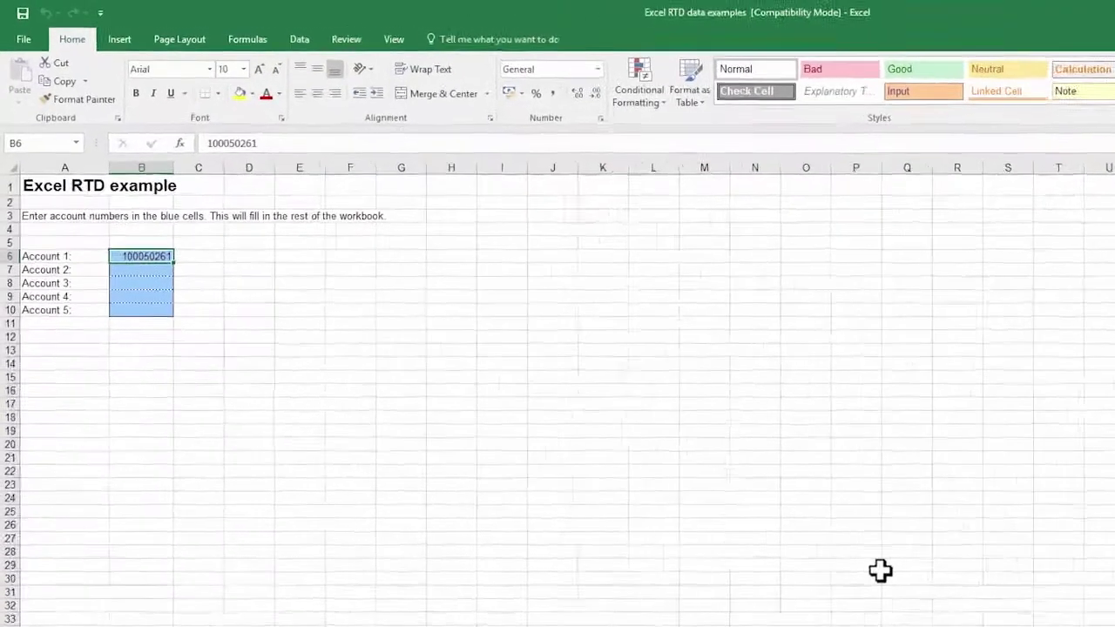
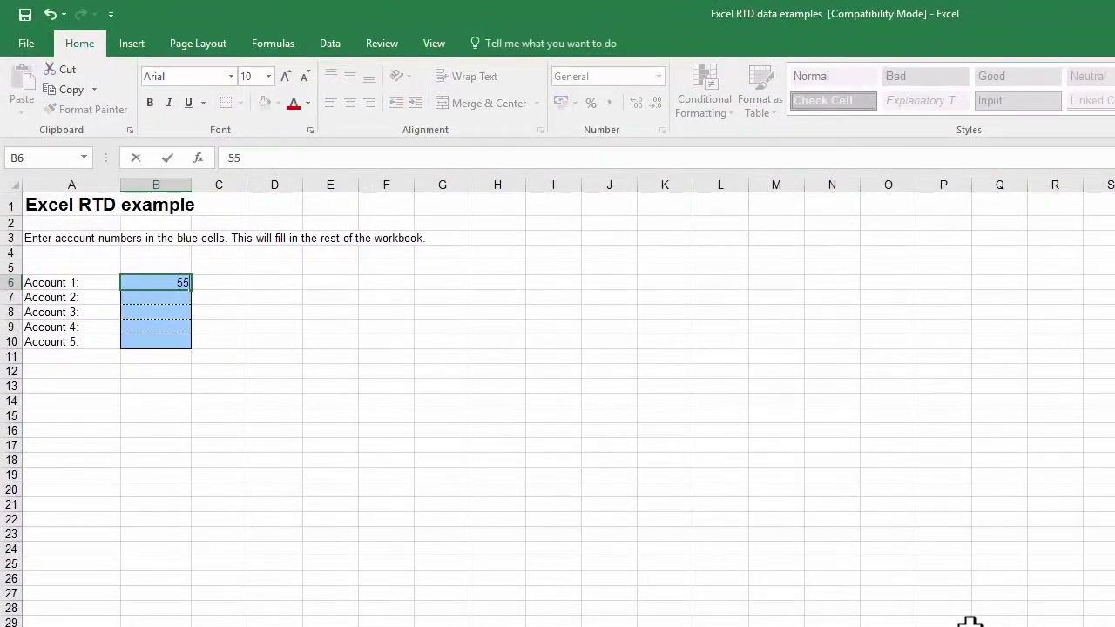
# - Enter the trading account number for Account 1, then inspect the Dashboard's B4 balance RTD formula
pyautogui.press('Return')
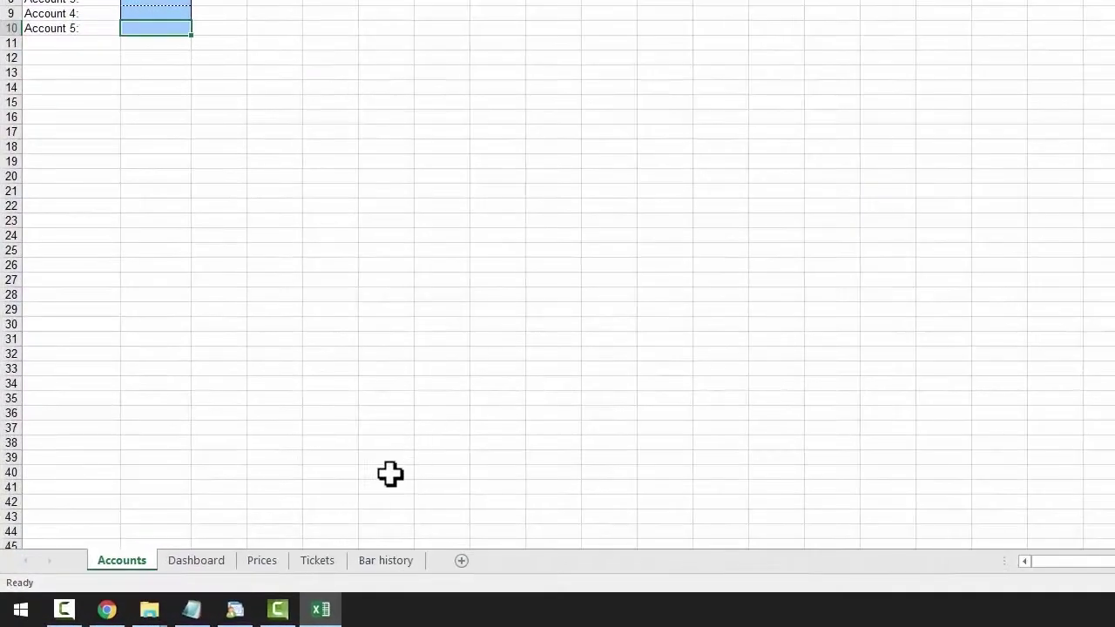
pyautogui.click(212, 563)
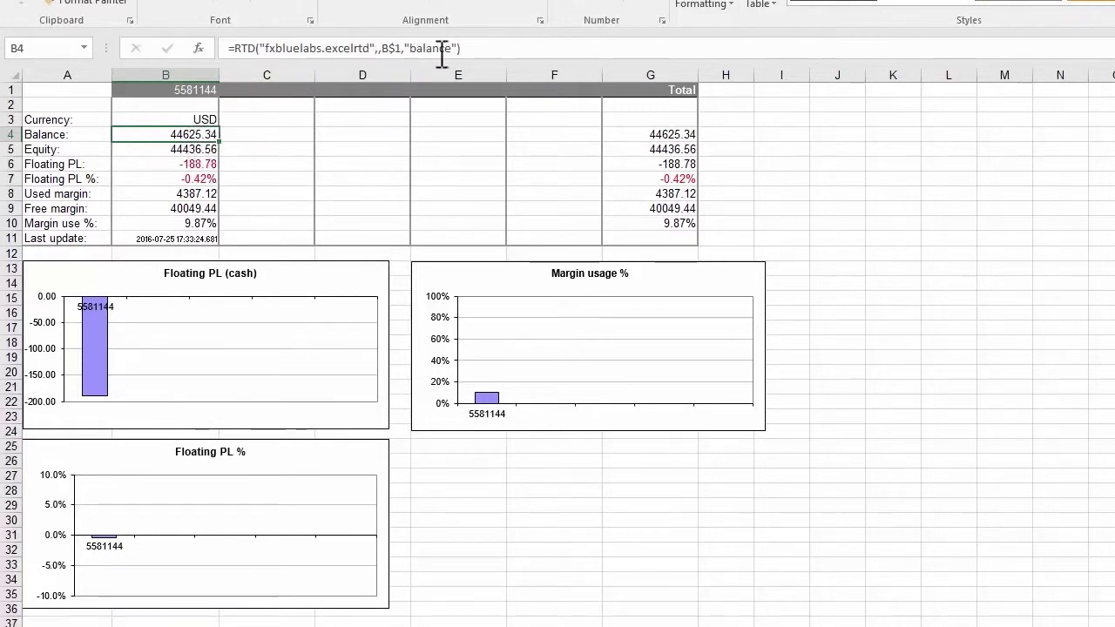
pyautogui.moveTo(478, 48); pyautogui.dragTo(222, 48)
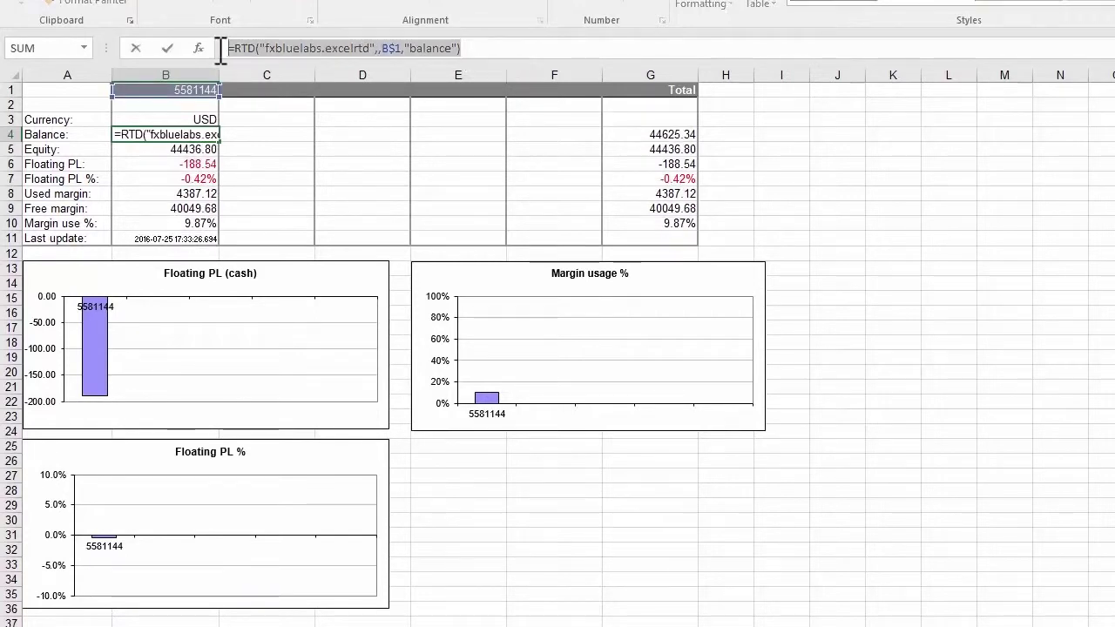
pyautogui.press('Escape')
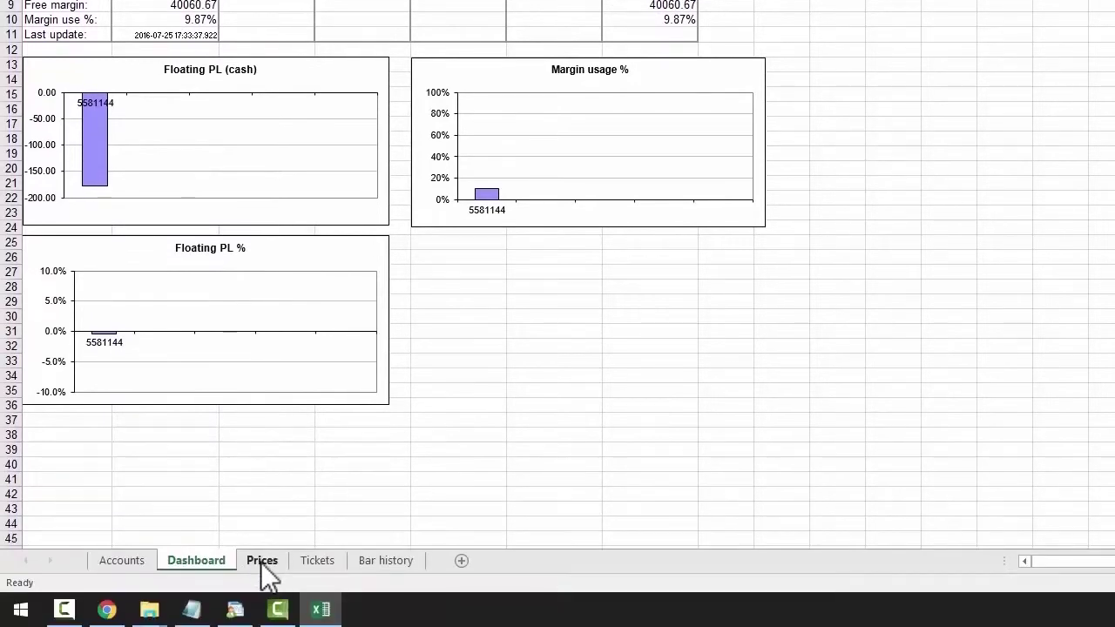
# - Browse the live Prices, Tickets and Bar history sheets in turn
pyautogui.click(261, 624)
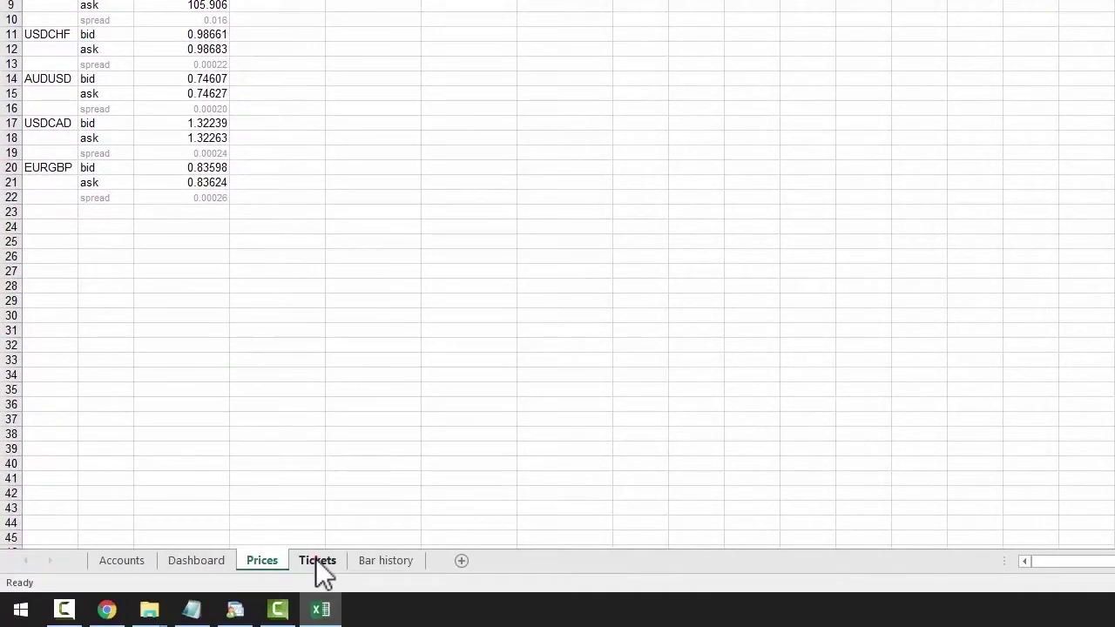
pyautogui.click(317, 560)
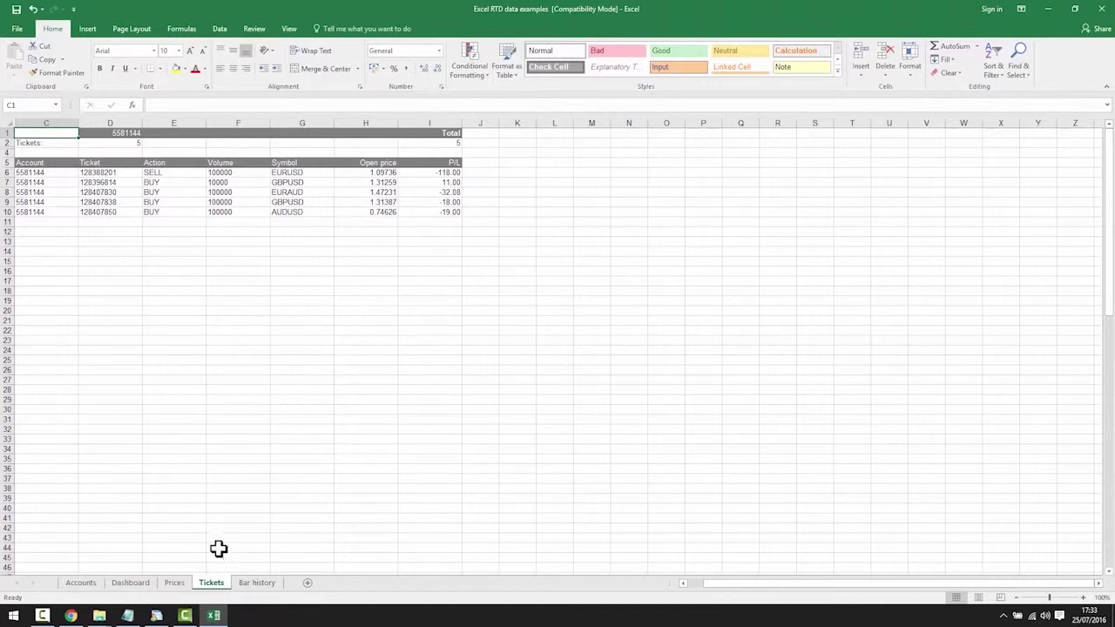
pyautogui.click(257, 583)
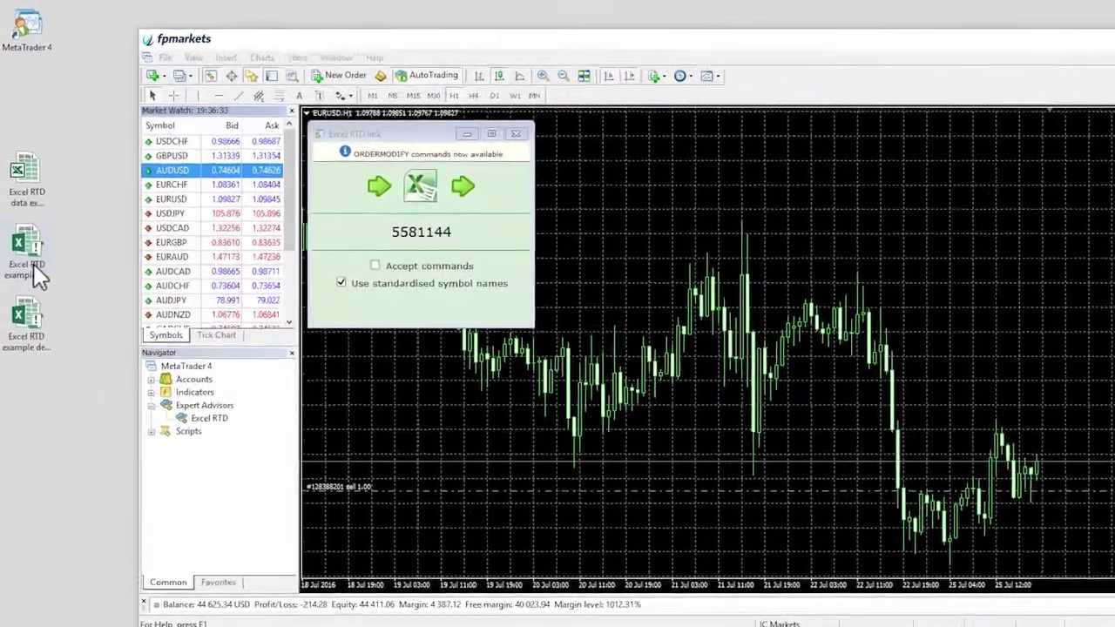
# - Open the tick recorder workbook, enable its macros, and enter the trading account number in B6
pyautogui.click(27, 211)
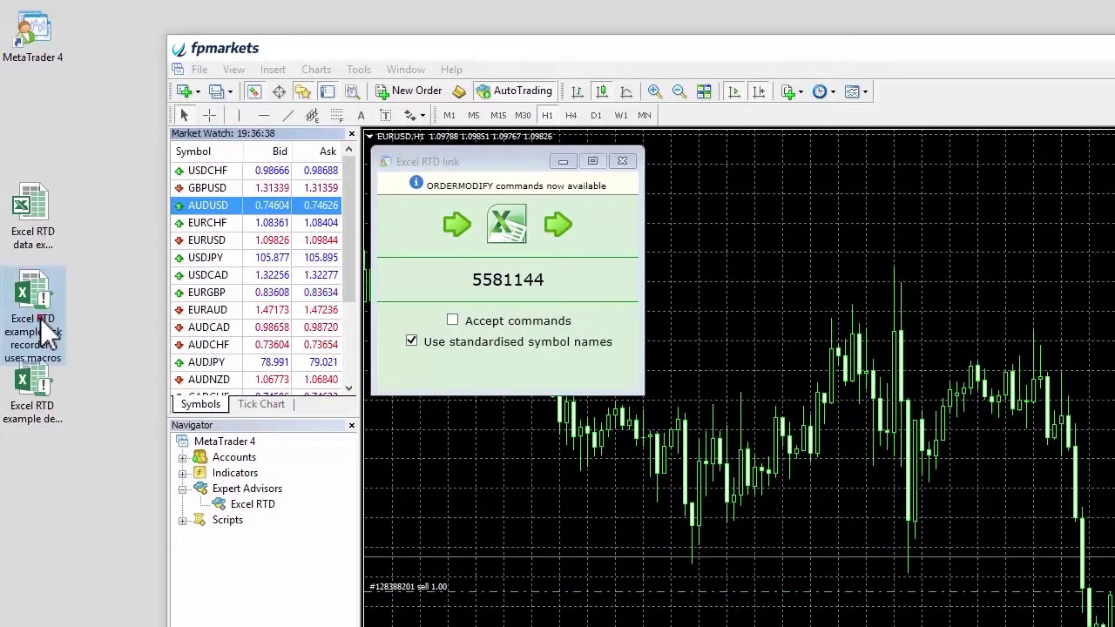
pyautogui.doubleClick(40, 318)
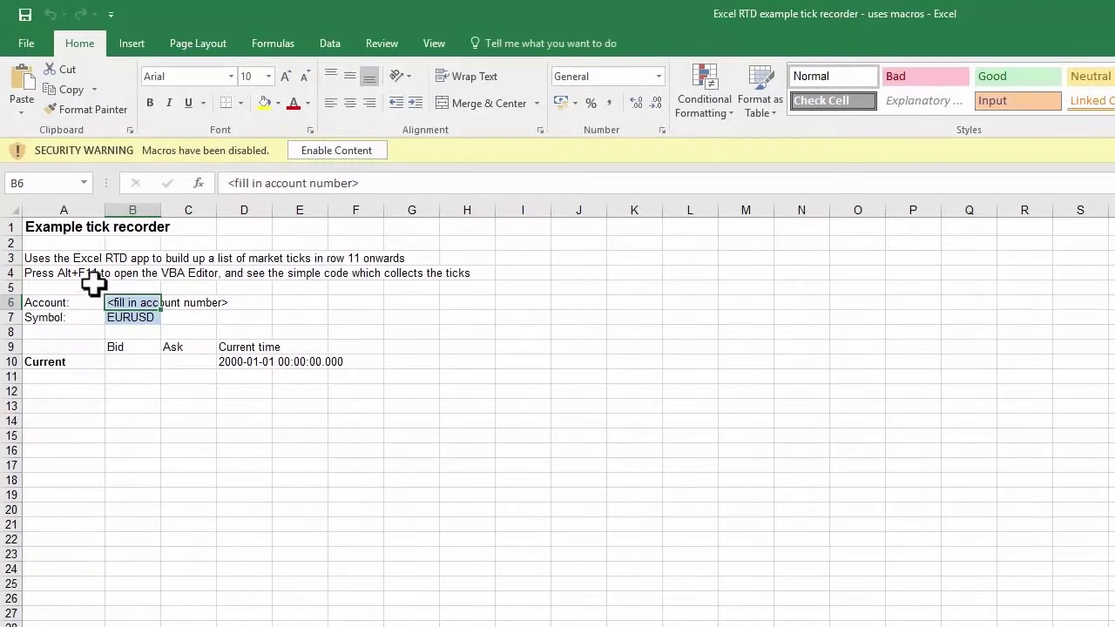
pyautogui.click(357, 153)
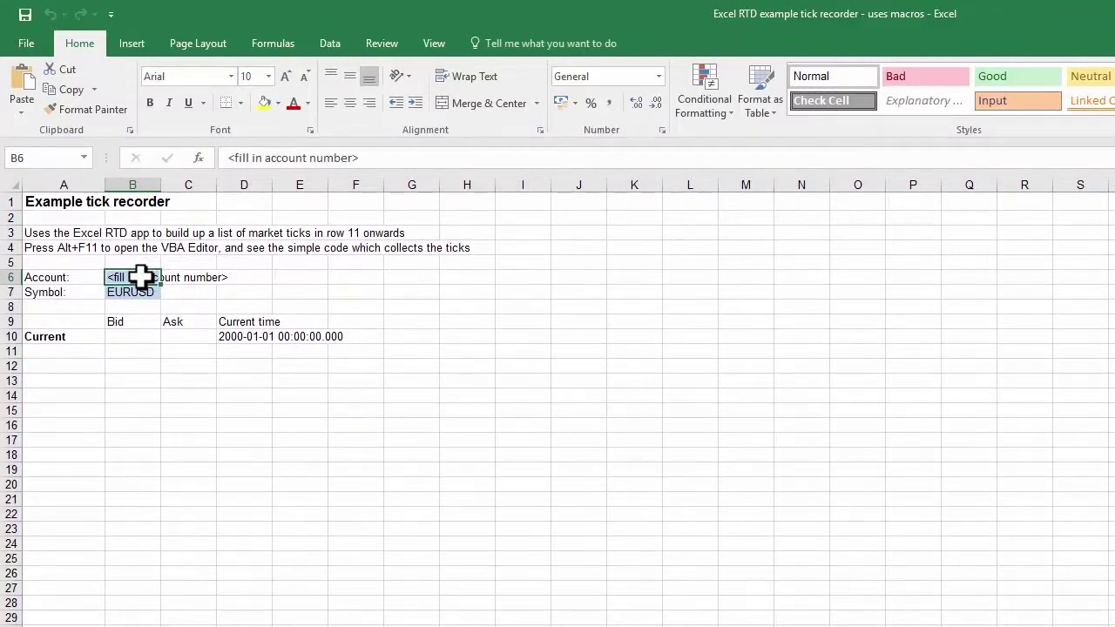
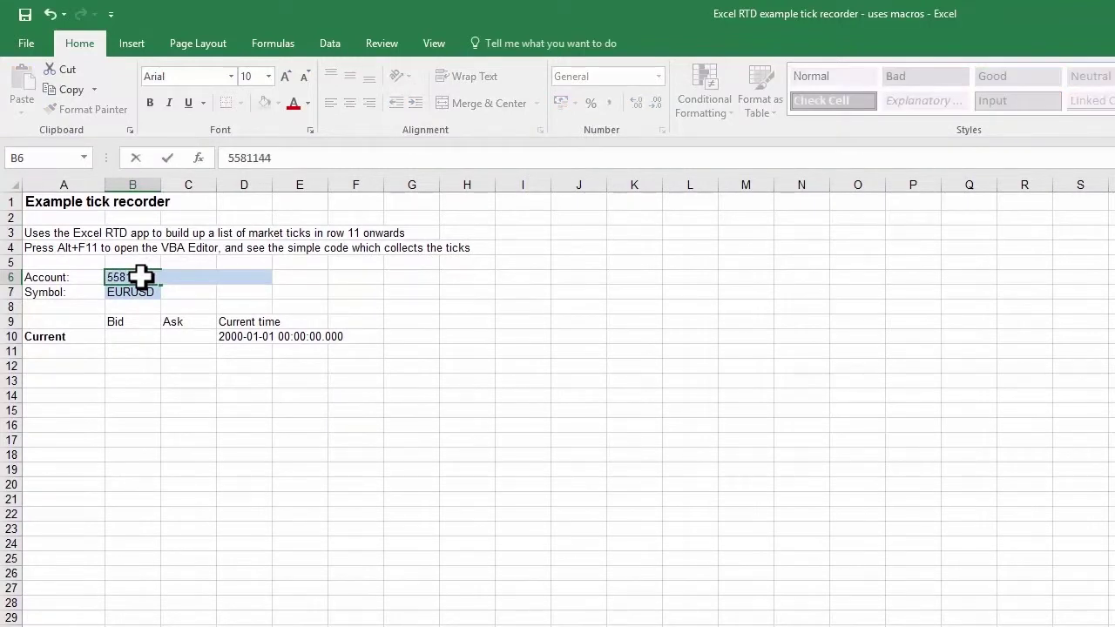
pyautogui.press('Return')
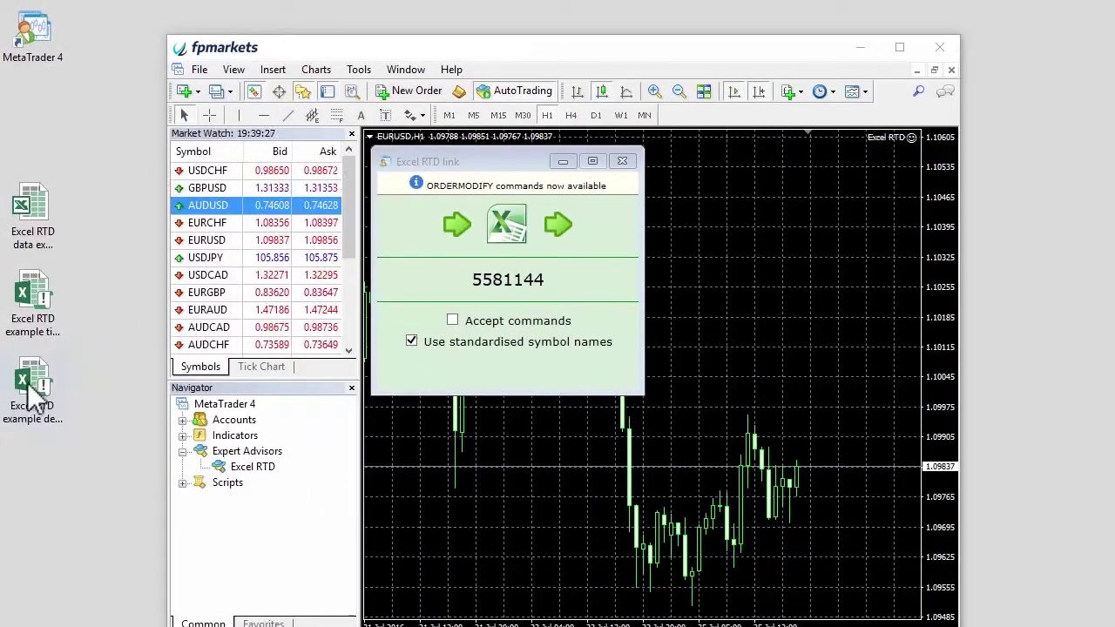
# - Open the deal ticket workbook, enable its macros, and enter the trading account number in B8
pyautogui.click(34, 396)
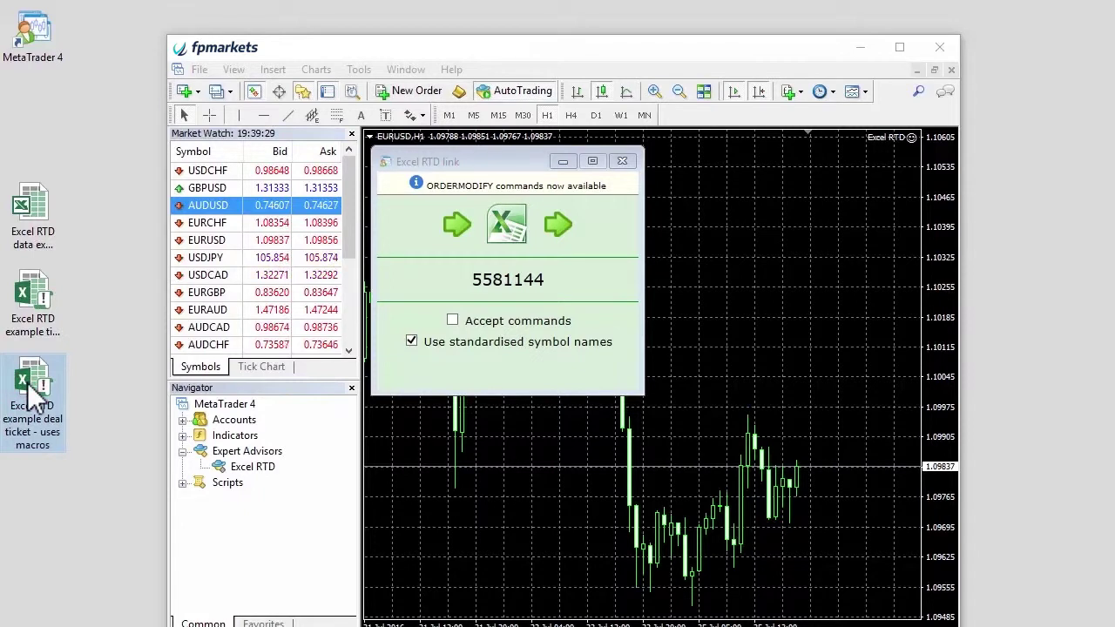
pyautogui.doubleClick(30, 389)
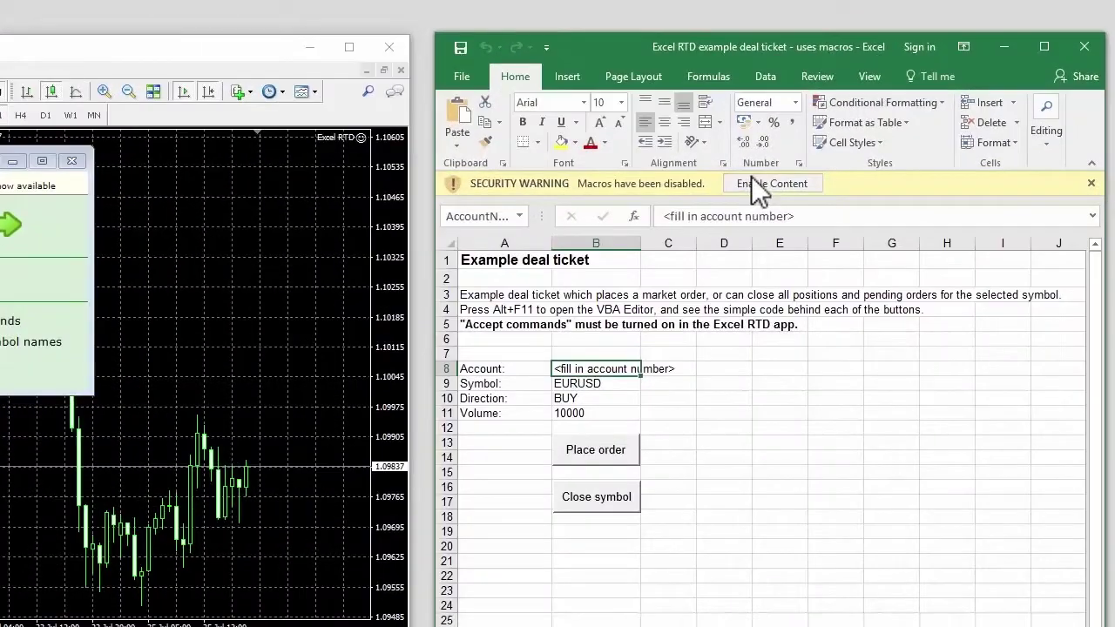
pyautogui.click(757, 185)
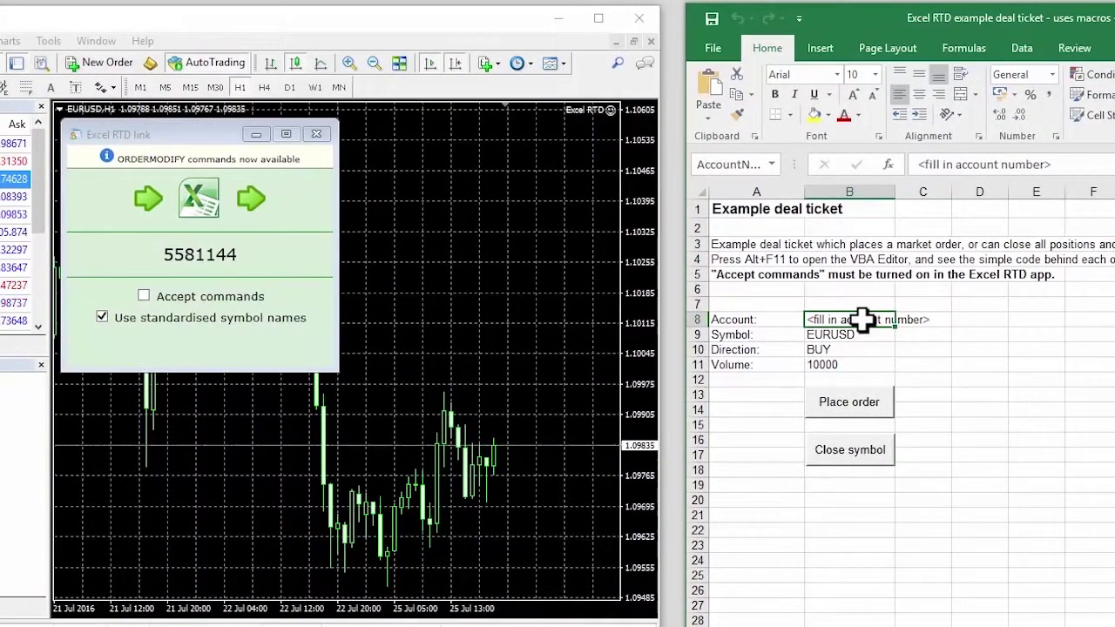
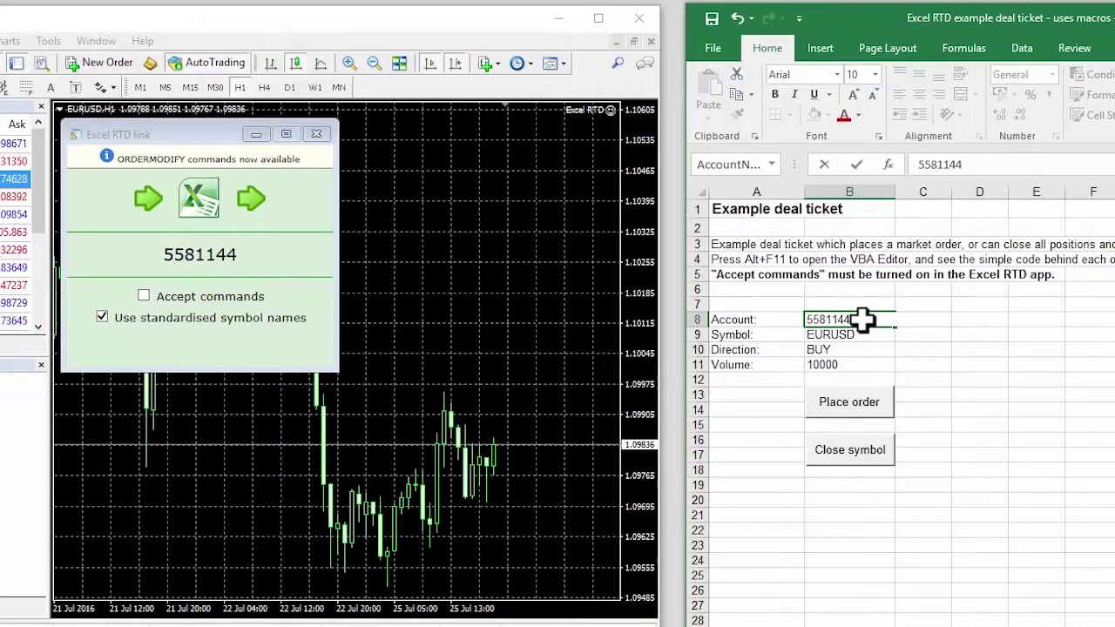
pyautogui.press('Return')
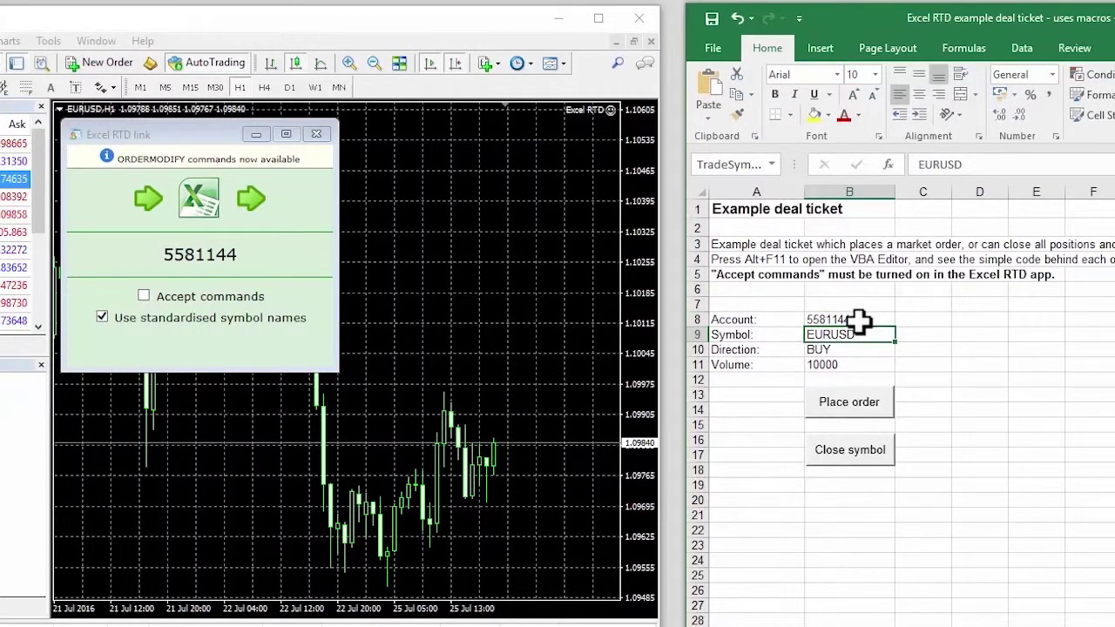
# - Enable Accept commands in the Excel RTD link and place the EURUSD BUY 10000 order from the deal ticket
pyautogui.click(223, 298)
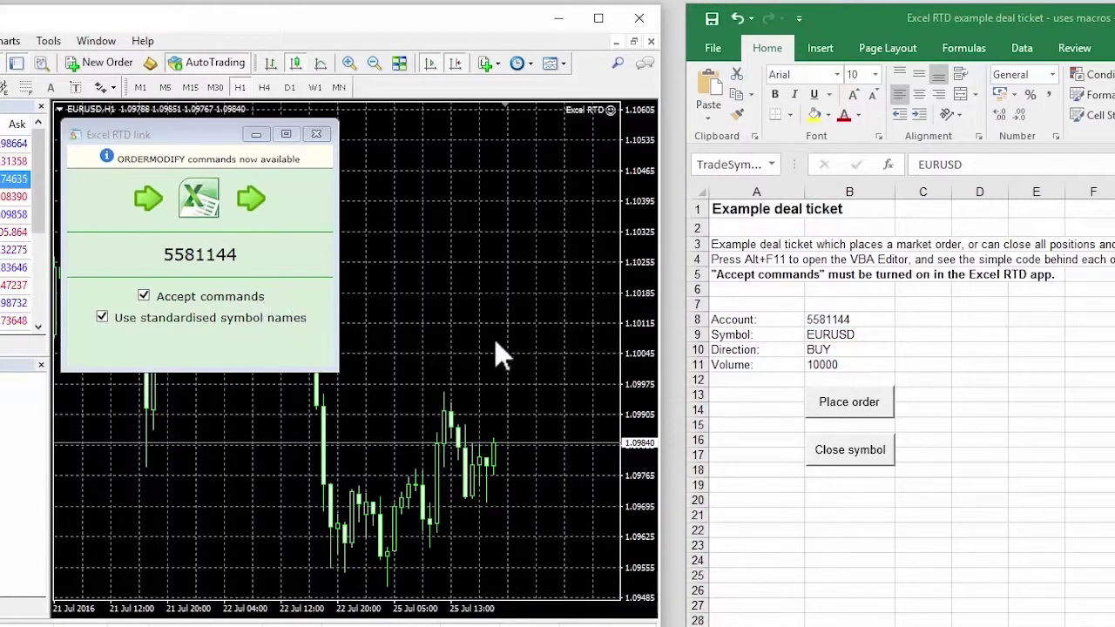
pyautogui.click(868, 411)
pyautogui.click(869, 407)
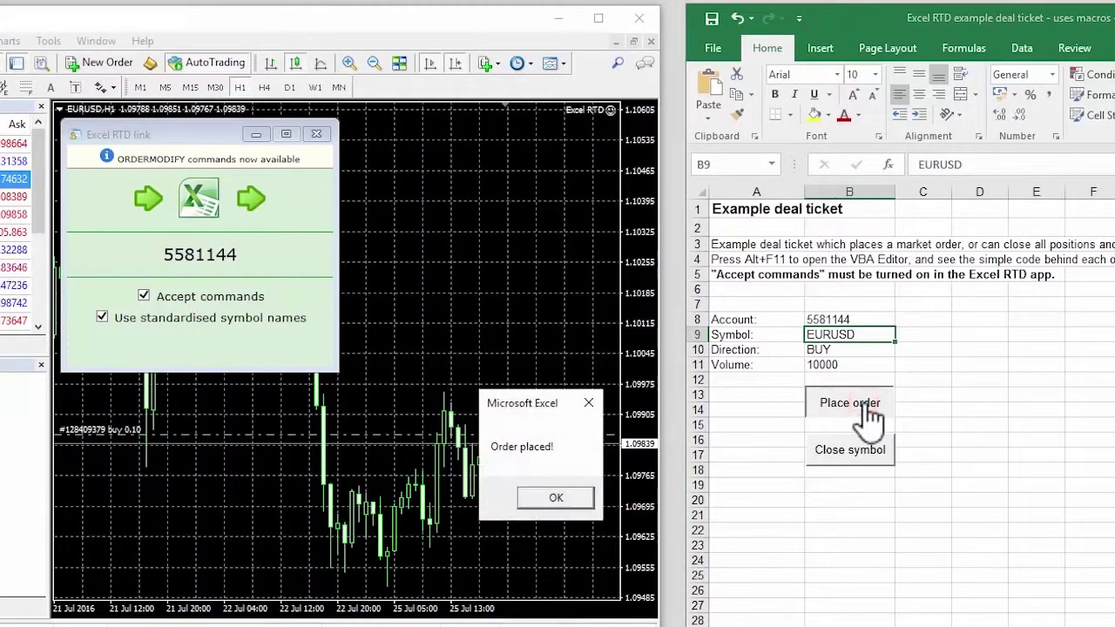
pyautogui.click(584, 502)
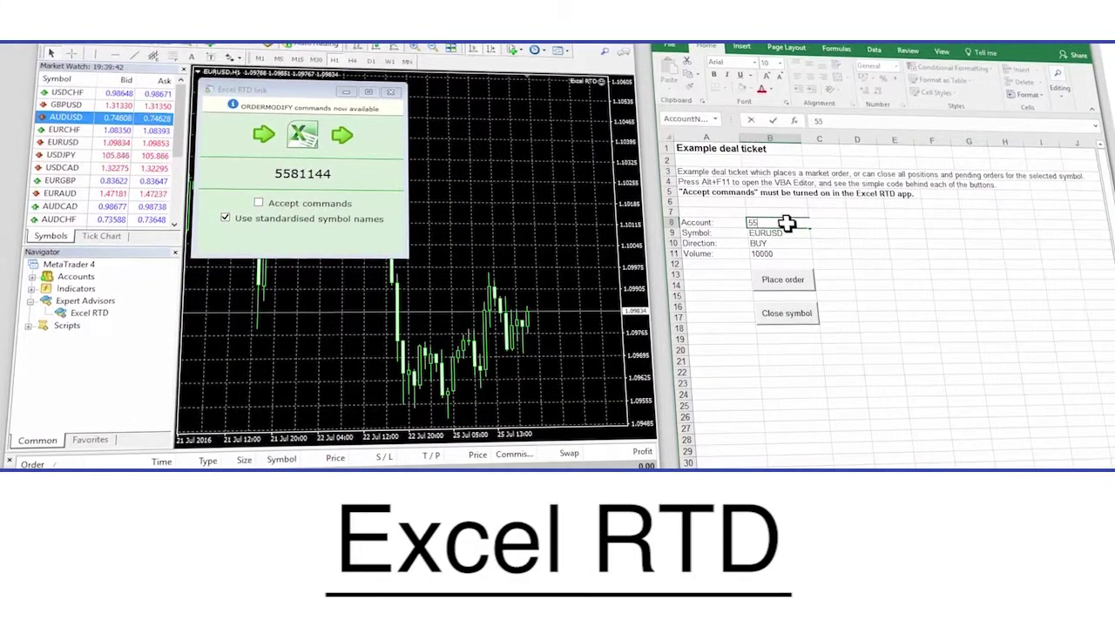
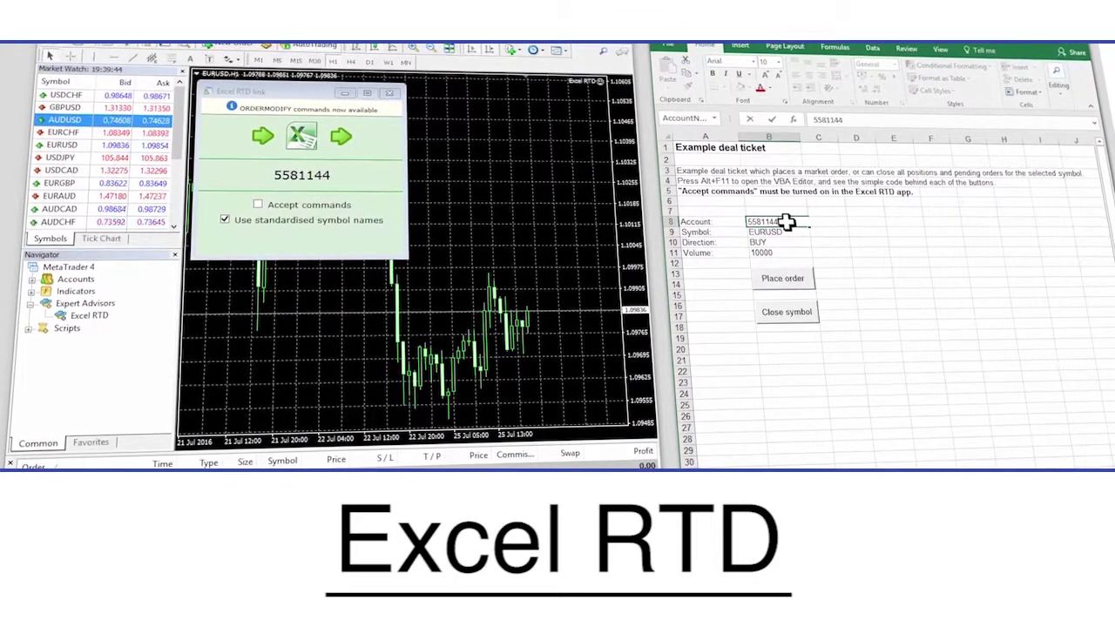
# - Enter the trading account number in the deal ticket and tick Accept commands in the Excel RTD link
pyautogui.press('Return')
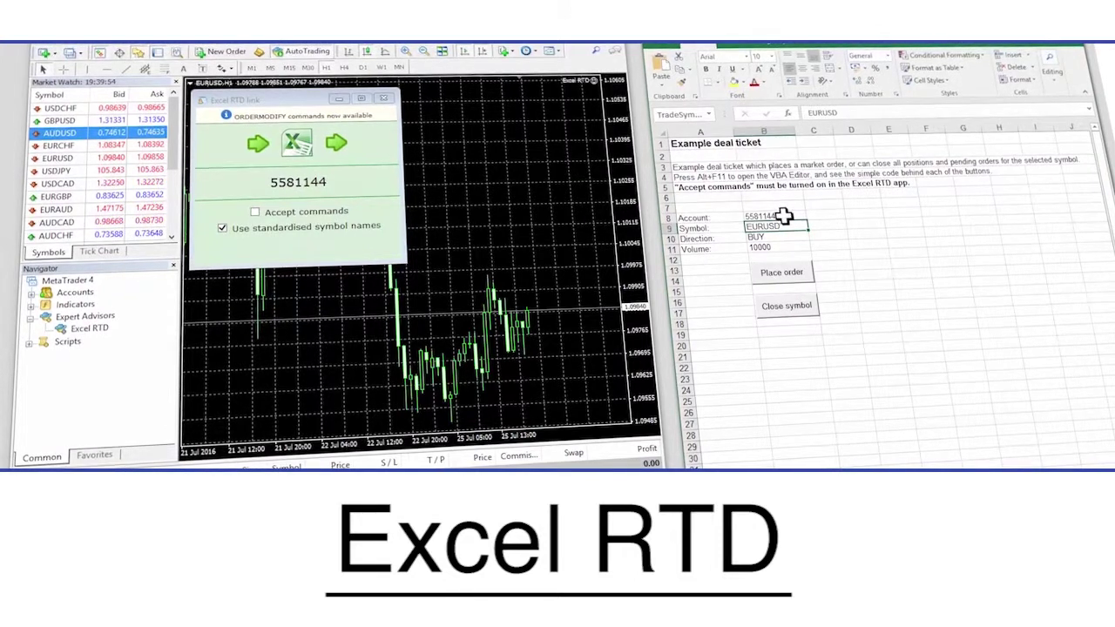
pyautogui.click(318, 220)
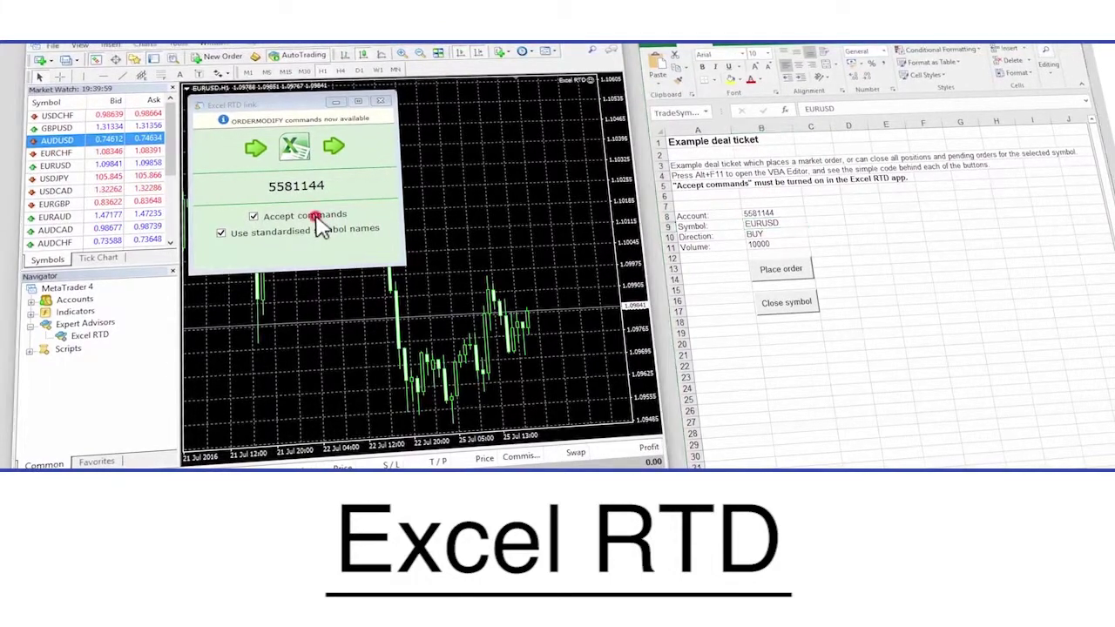